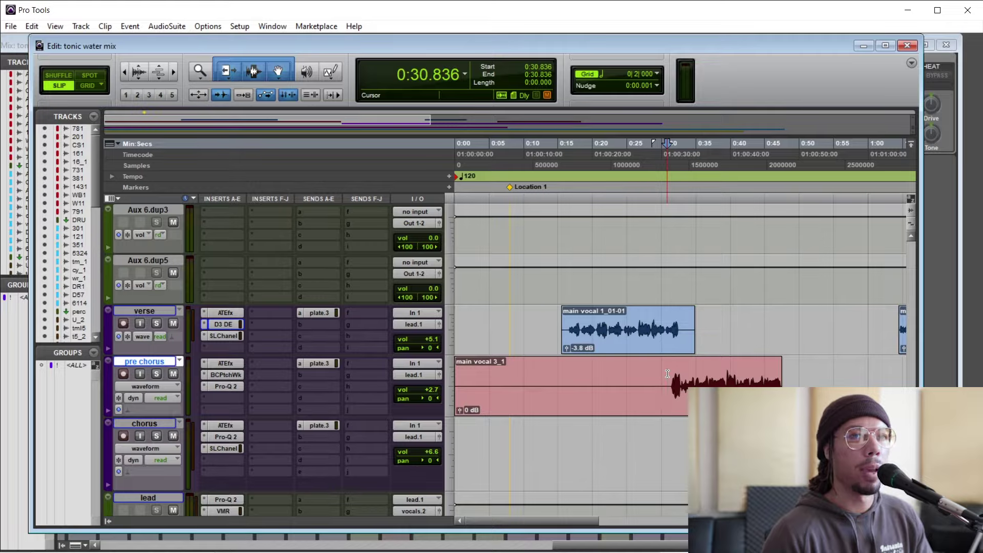
Start playback and bring the lead vocal channel strips into view in the mixer.
key("space")
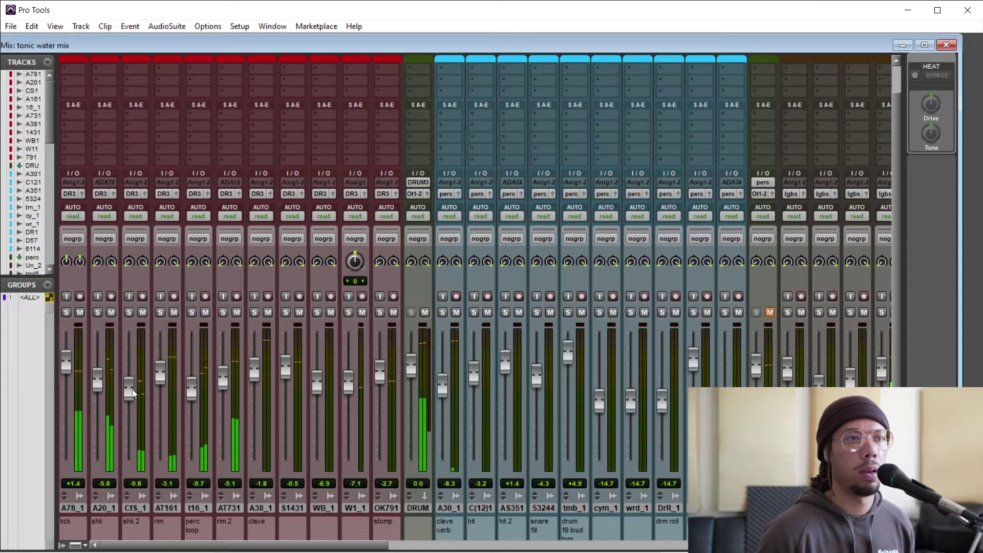
left_click(424, 312)
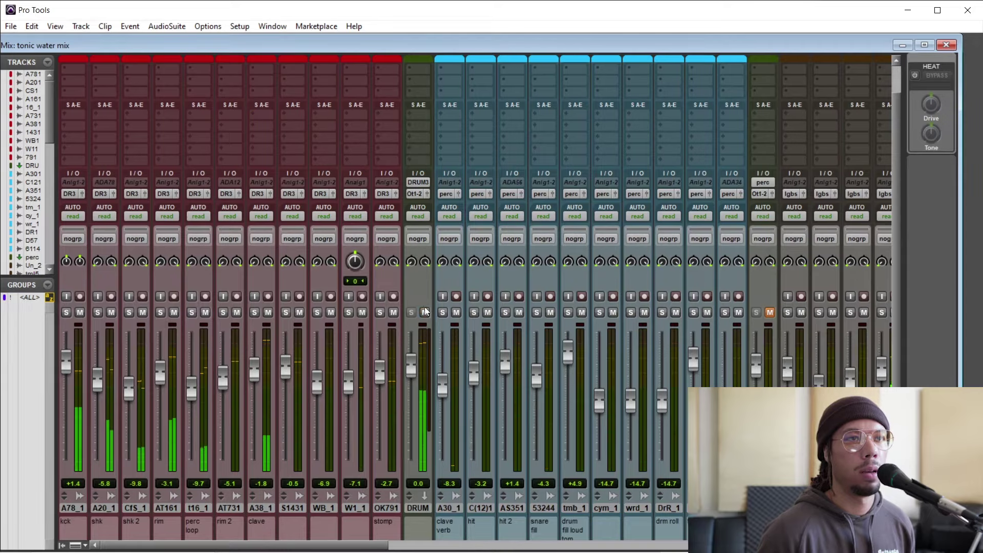
left_click_drag(365, 545, 532, 544)
scroll(600, 297, "up", 1)
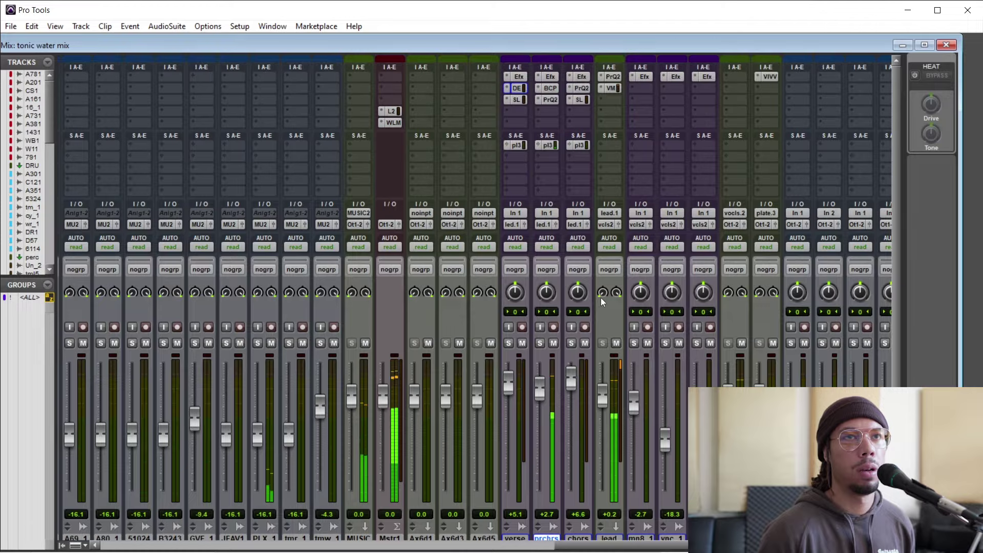
Check the pre chorus vocal's Pro-Q 2 and PatchWork inserts, and open its Blue Cat's PatchWork plug-in.
left_click(554, 91)
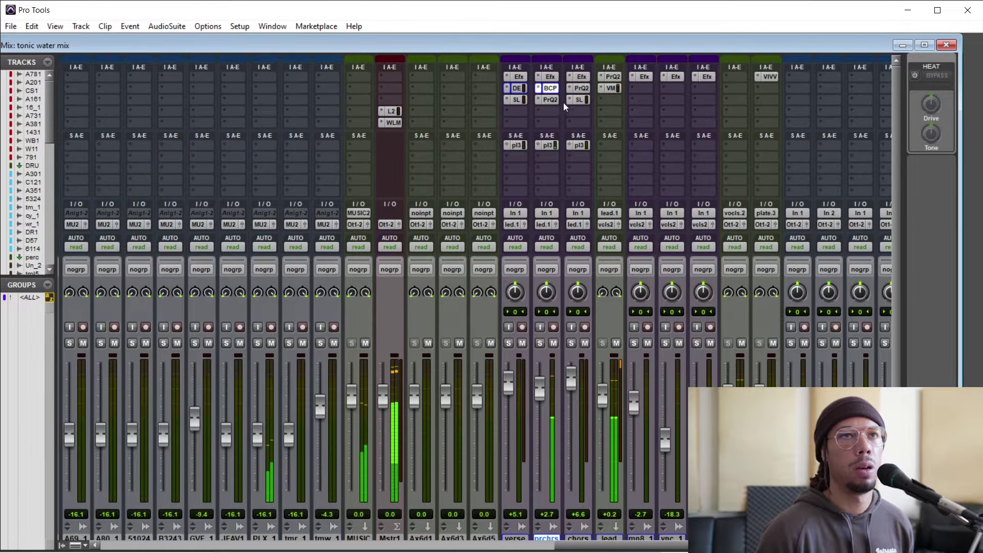
left_click(550, 100)
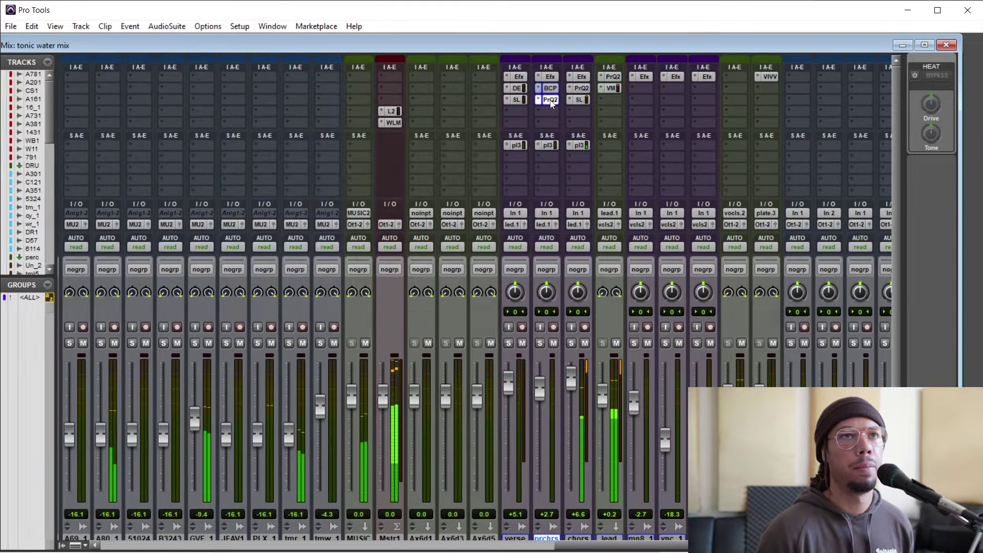
left_click(555, 53)
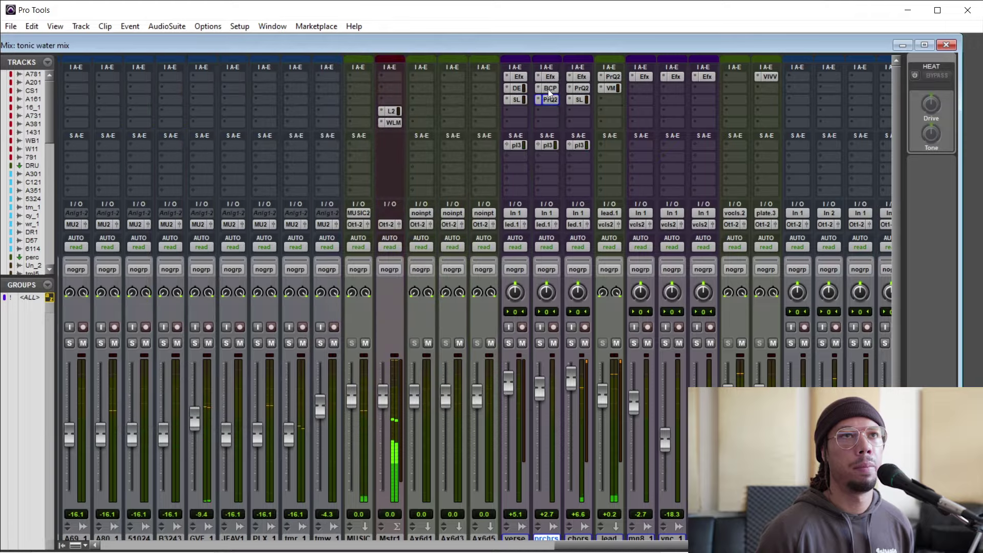
mouse_move(548, 89)
left_mouse_down()
mouse_move(558, 110)
mouse_move(550, 89)
mouse_move(550, 100)
left_mouse_up()
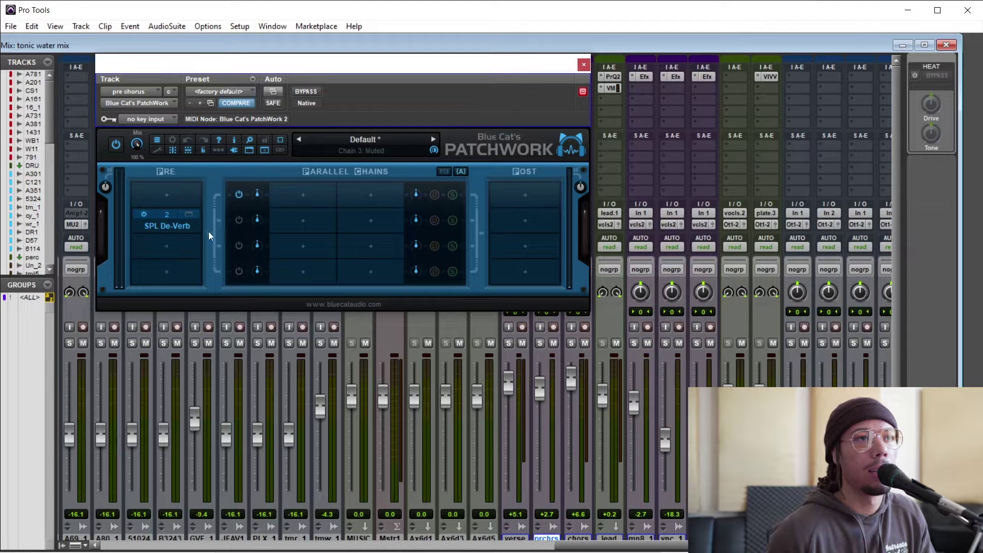
Load Softube's Tube-Tech Classic Channel VST into pre slot 3 of PatchWork and reposition its window.
left_click(166, 250)
left_click(229, 269)
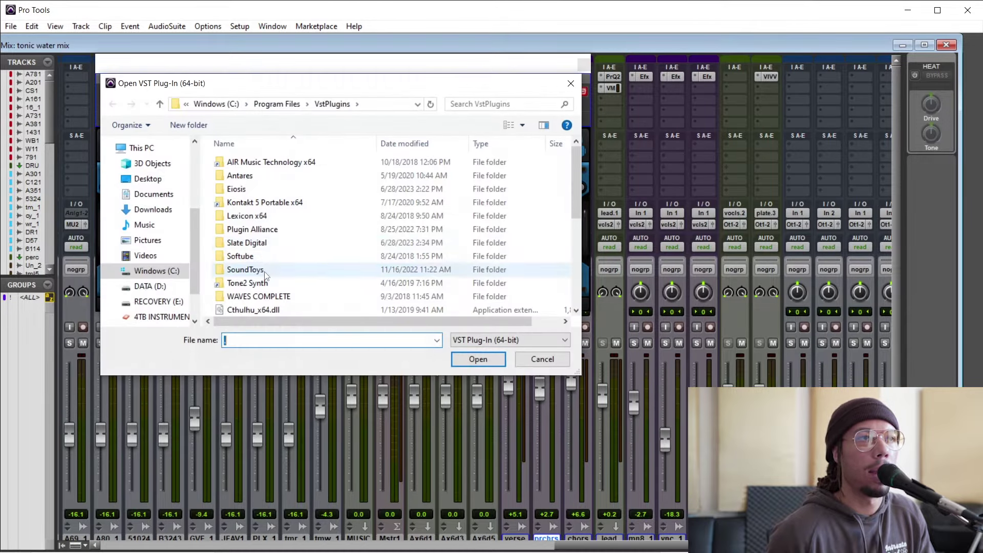
double_click(245, 256)
scroll(307, 241, "down", 10)
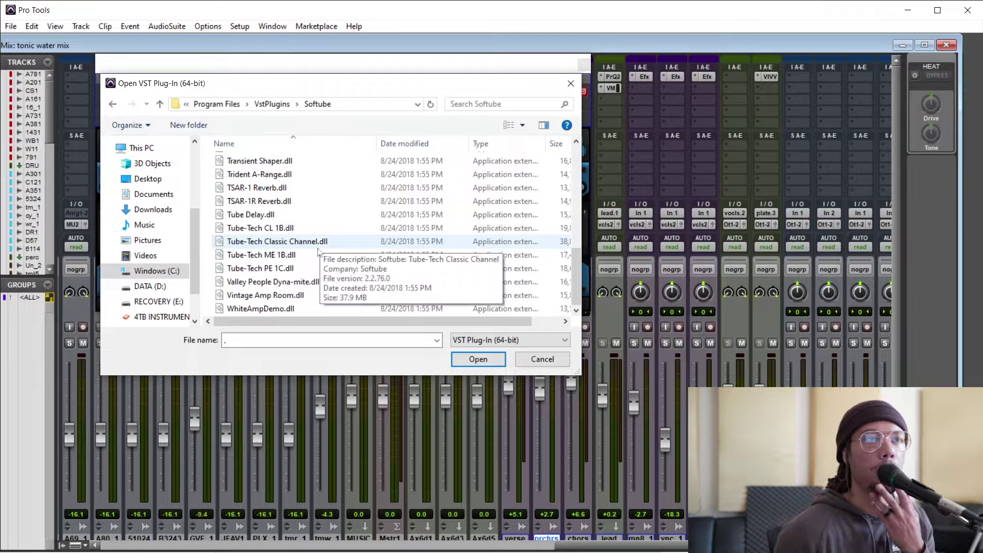
double_click(295, 241)
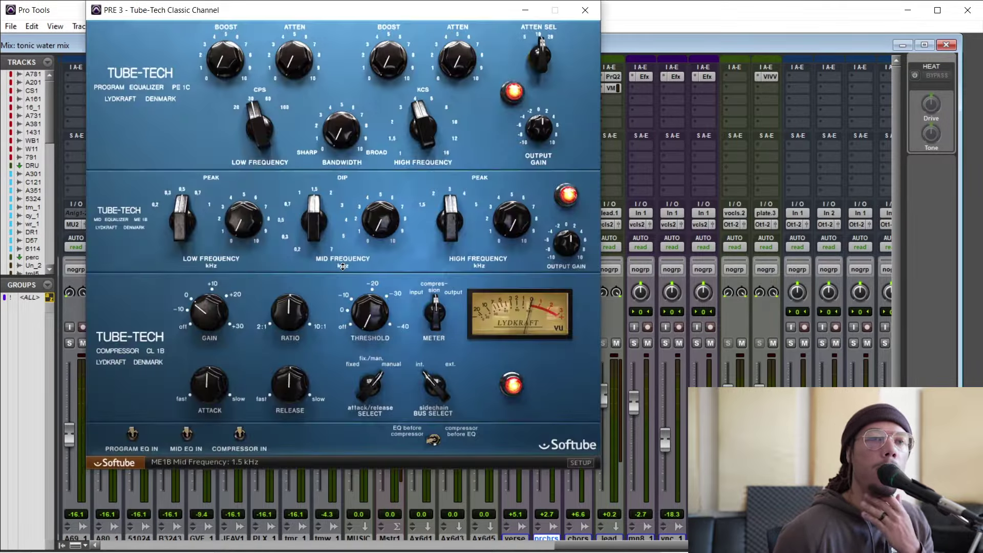
left_click_drag(313, 10, 327, 58)
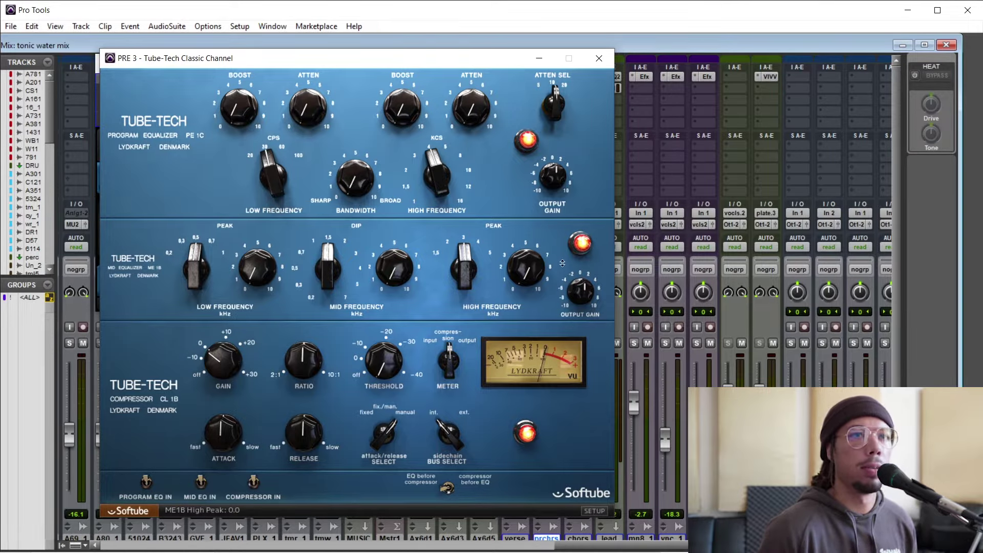
Bypass the Tube-Tech's program EQ and mid EQ sections, leaving only the CL 1B compressor engaged.
left_click_drag(408, 60, 513, 69)
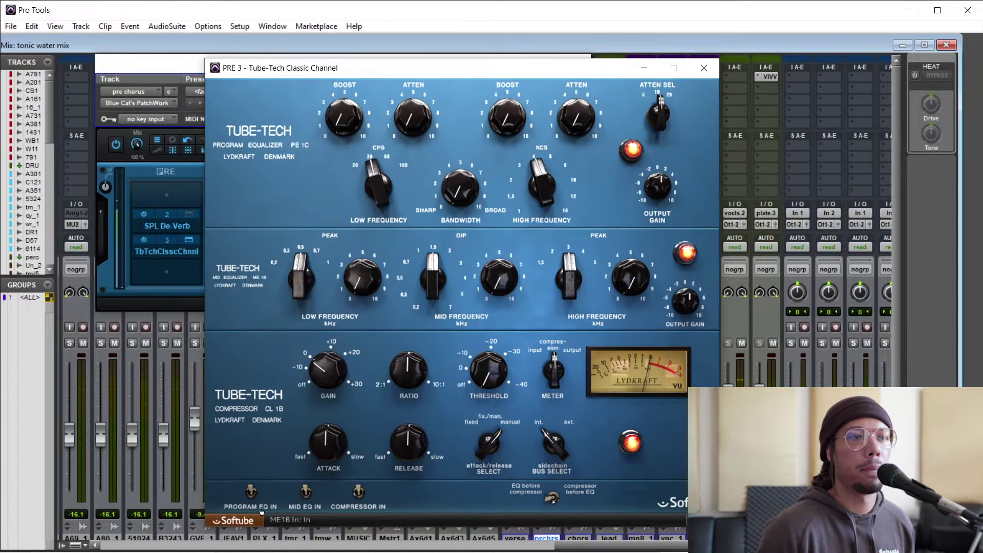
left_click(251, 492)
left_click(306, 494)
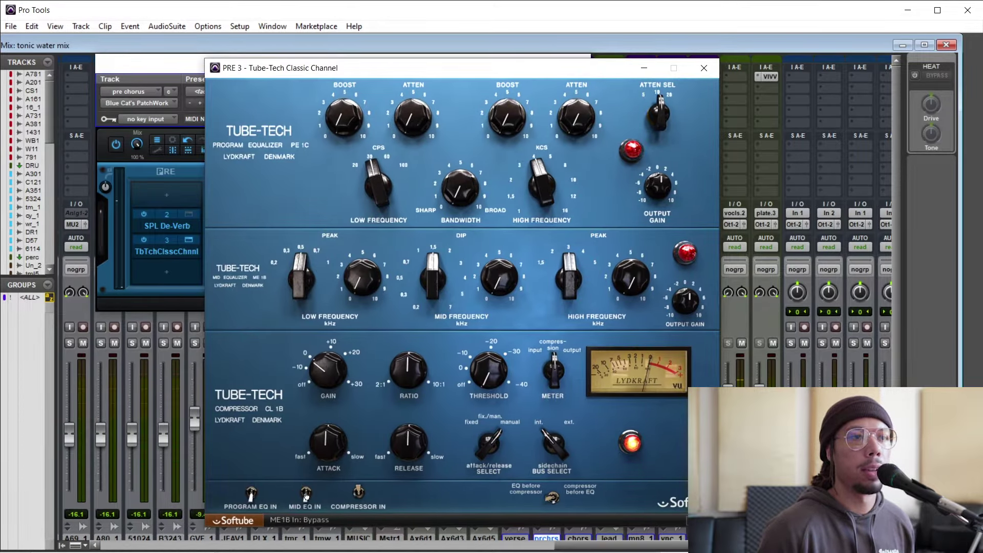
left_click(358, 499)
left_click(363, 499)
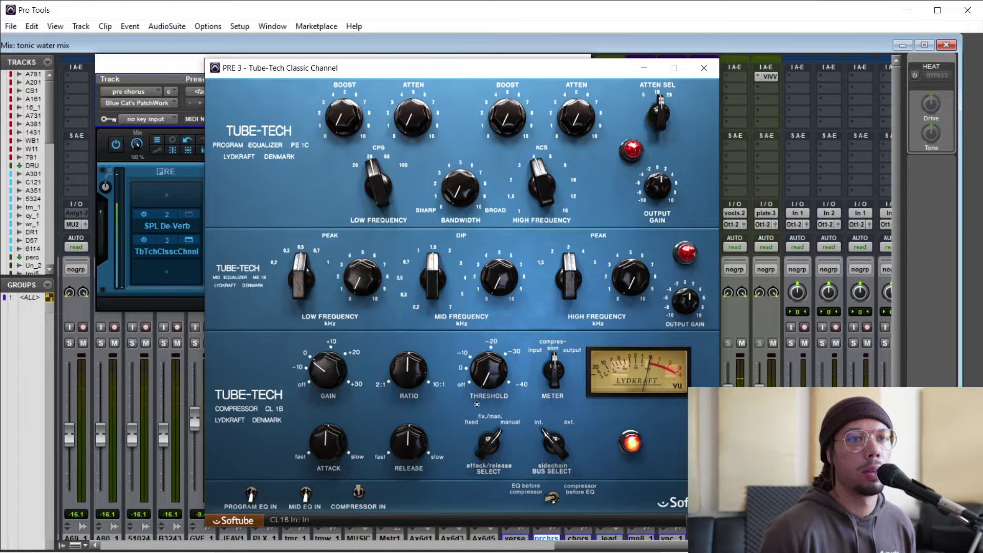
Set the CL 1B threshold to about -5.9 dB and gain to about 3.2 dB, comparing with the compressor bypassed.
left_click_drag(485, 384, 494, 354)
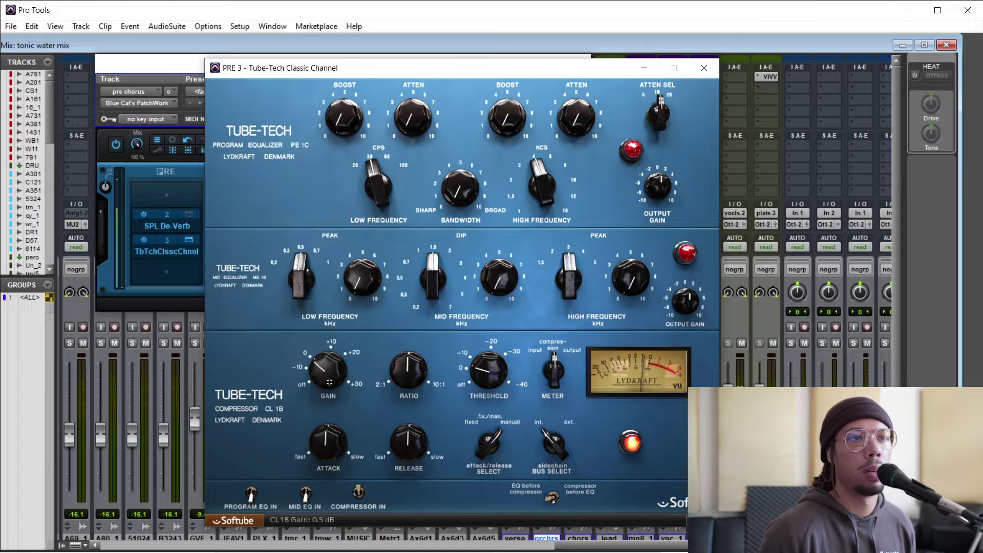
left_click_drag(329, 381, 379, 387)
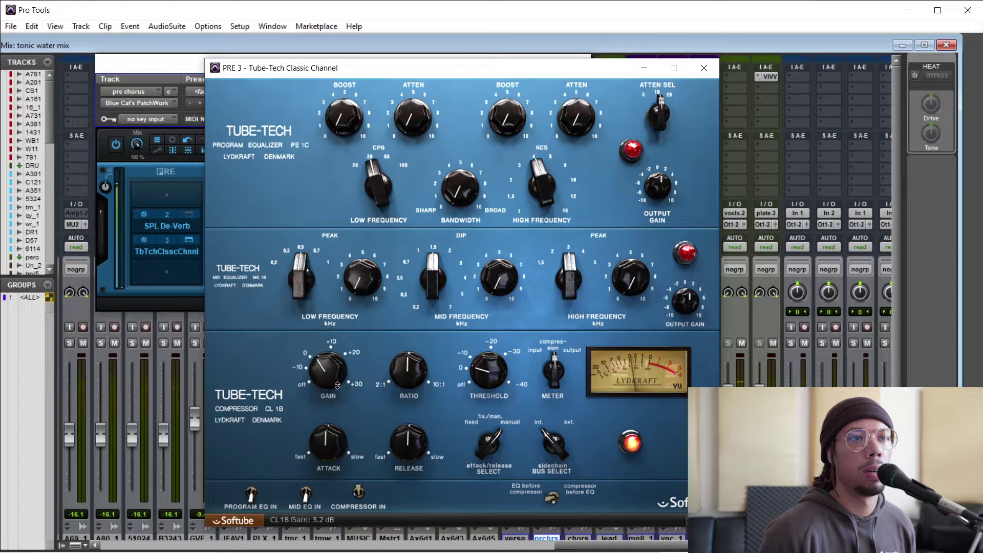
left_click(497, 374)
left_click_drag(496, 387, 486, 381)
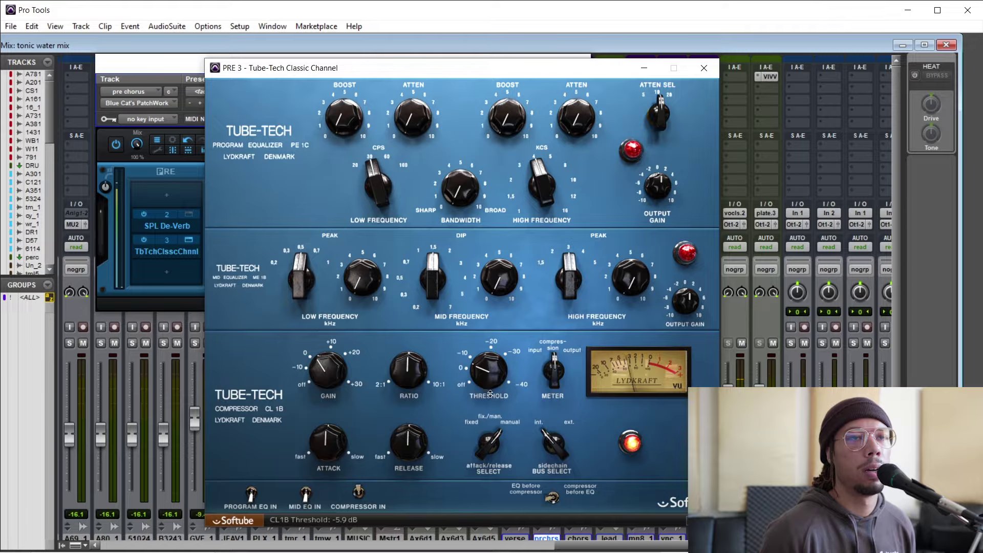
left_click(359, 493)
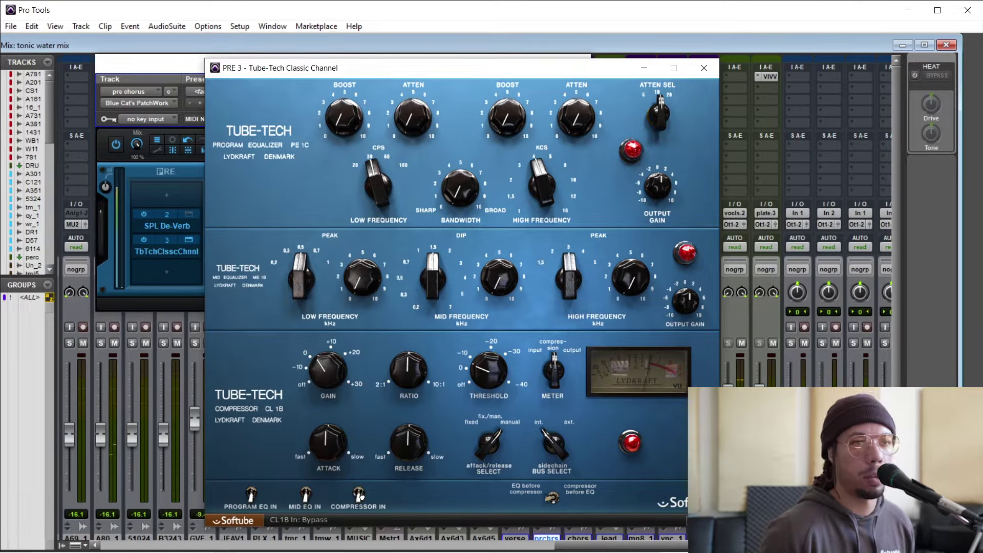
left_click(359, 494)
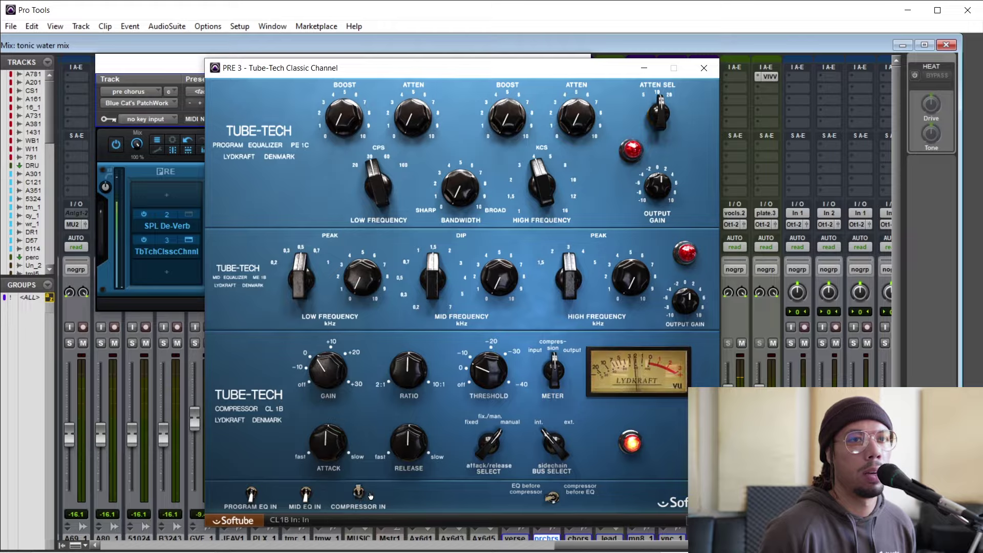
Slow the compressor's attack and shorten its release to about 0.4, comparing the vocal with the compressor bypassed.
left_click_drag(333, 451, 315, 424)
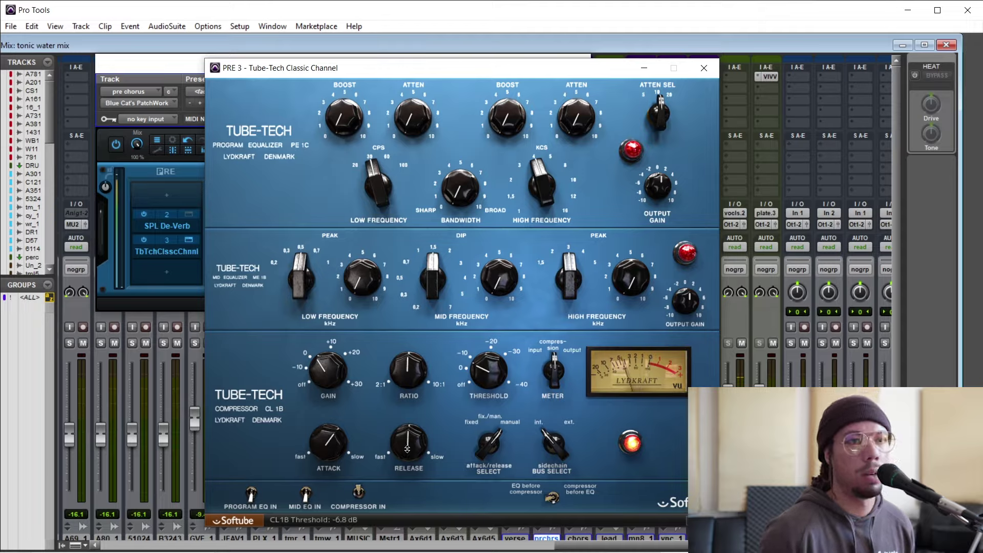
mouse_move(407, 449)
left_mouse_down()
mouse_move(411, 462)
mouse_move(416, 453)
left_mouse_up()
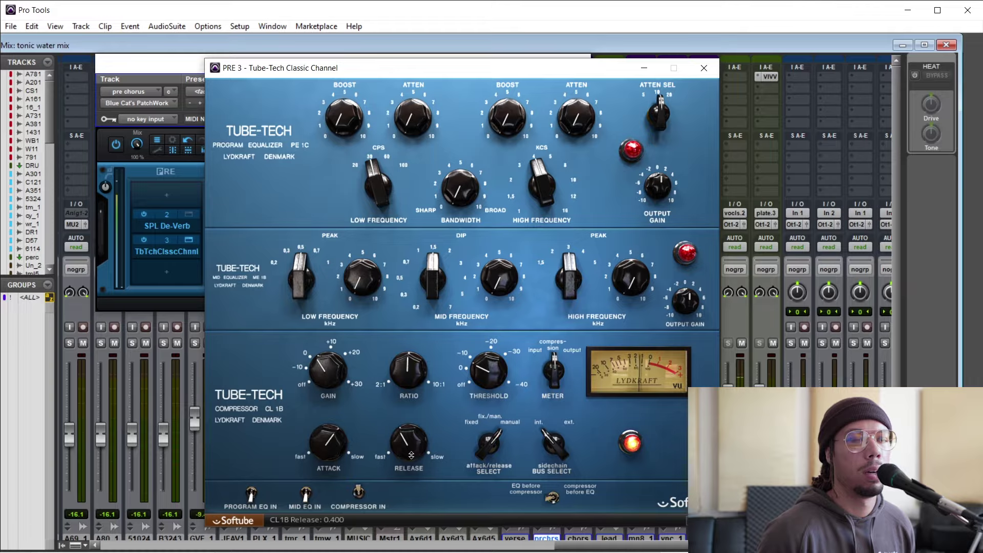
left_click_drag(411, 455, 408, 459)
left_click(359, 495)
mouse_move(337, 383)
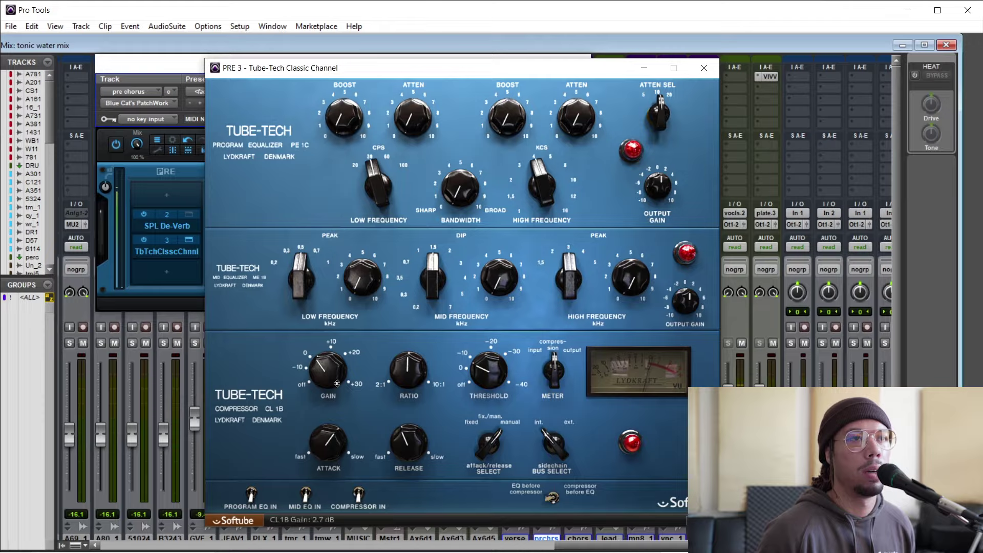
left_click(360, 493)
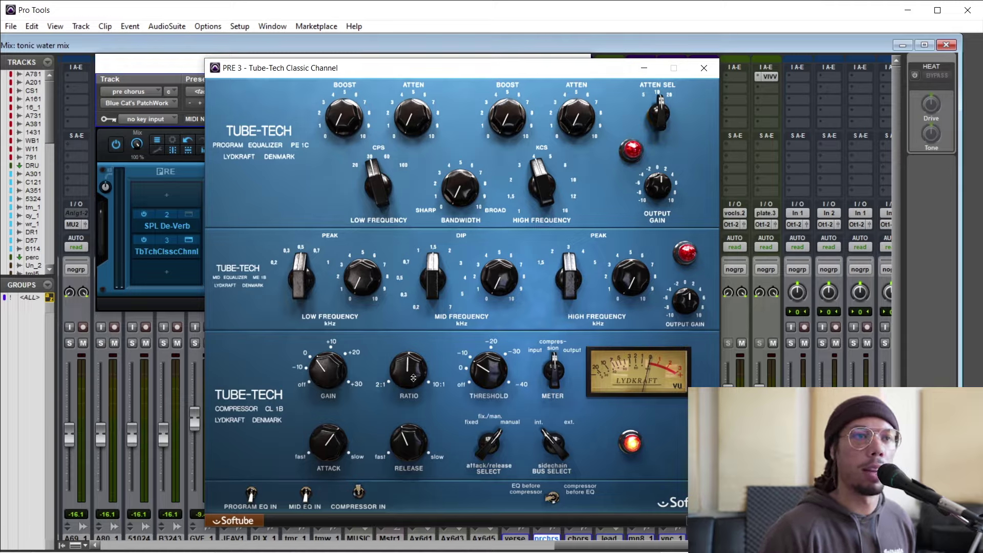
Lower the compressor's ratio to about 5:1 and fine-tune its threshold, comparing the vocal with the compressor bypassed.
mouse_move(413, 378)
left_mouse_down()
mouse_move(404, 370)
mouse_move(411, 390)
left_mouse_up()
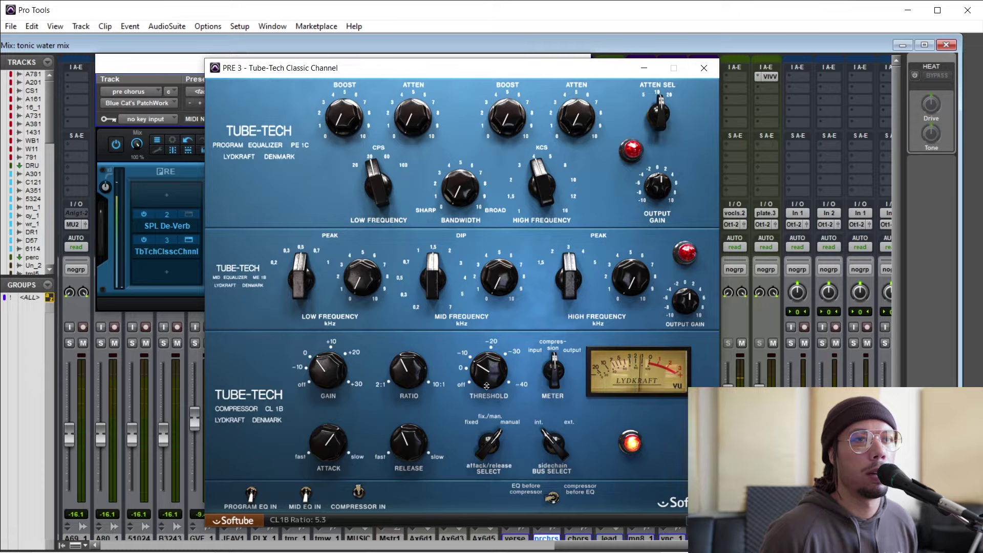
left_click_drag(488, 383, 490, 383)
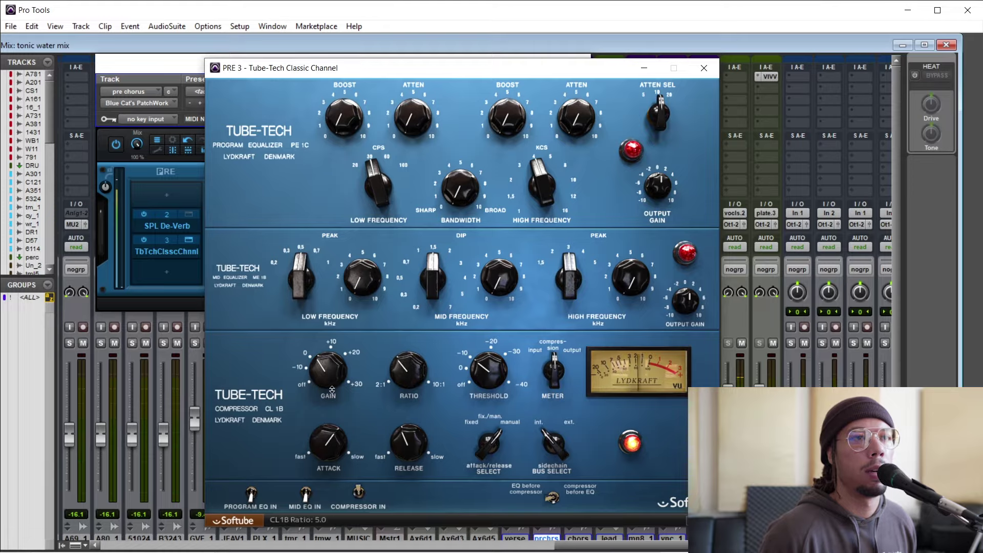
left_click(359, 492)
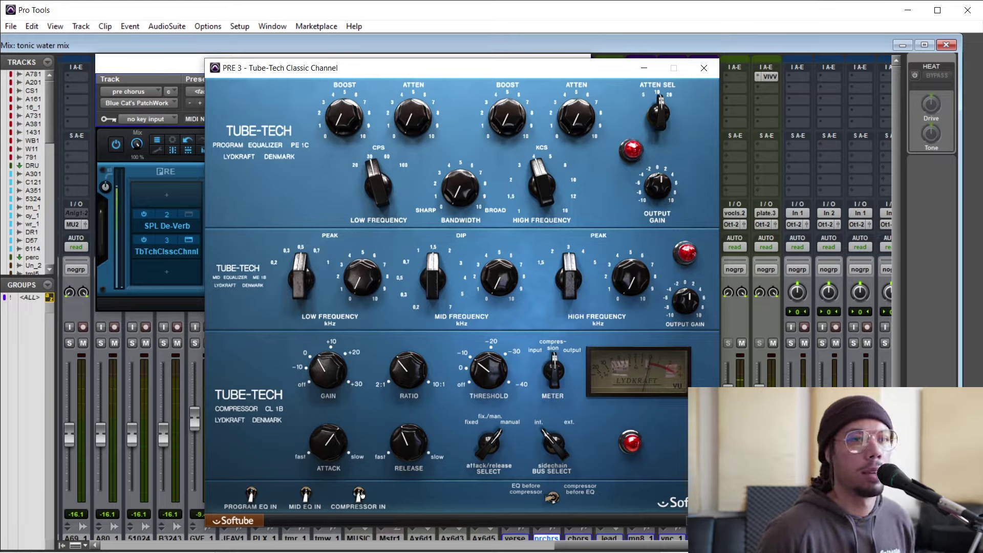
left_click(360, 493)
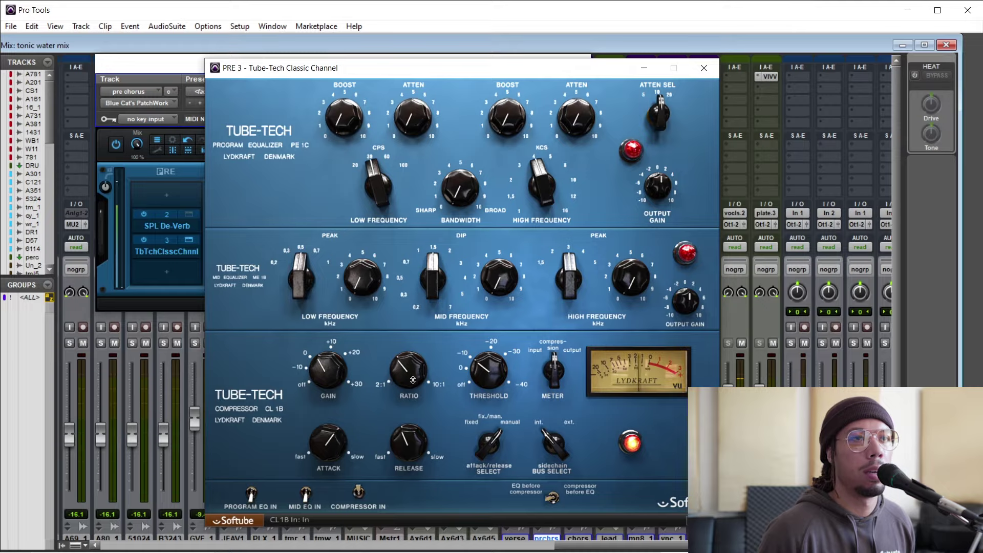
left_click_drag(486, 384, 487, 383)
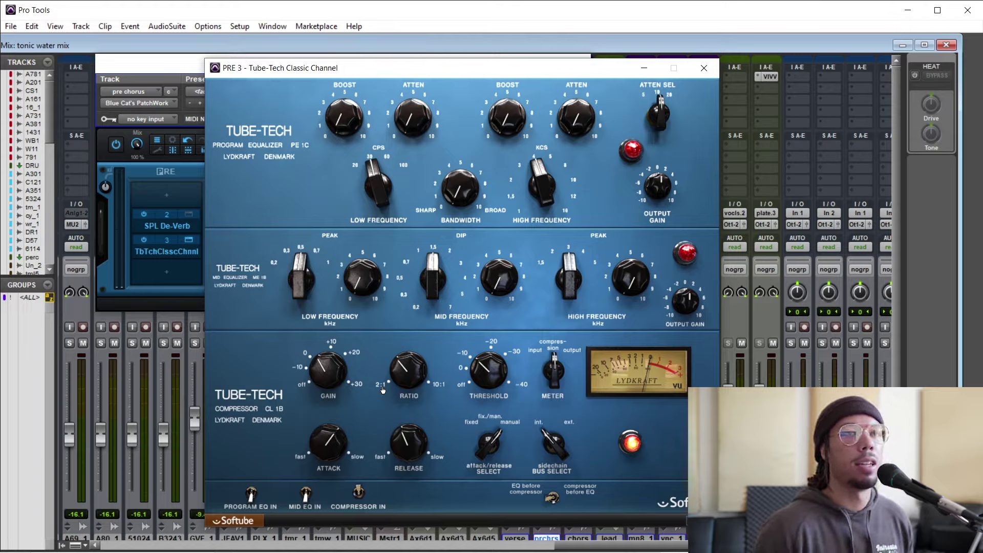
mouse_move(397, 408)
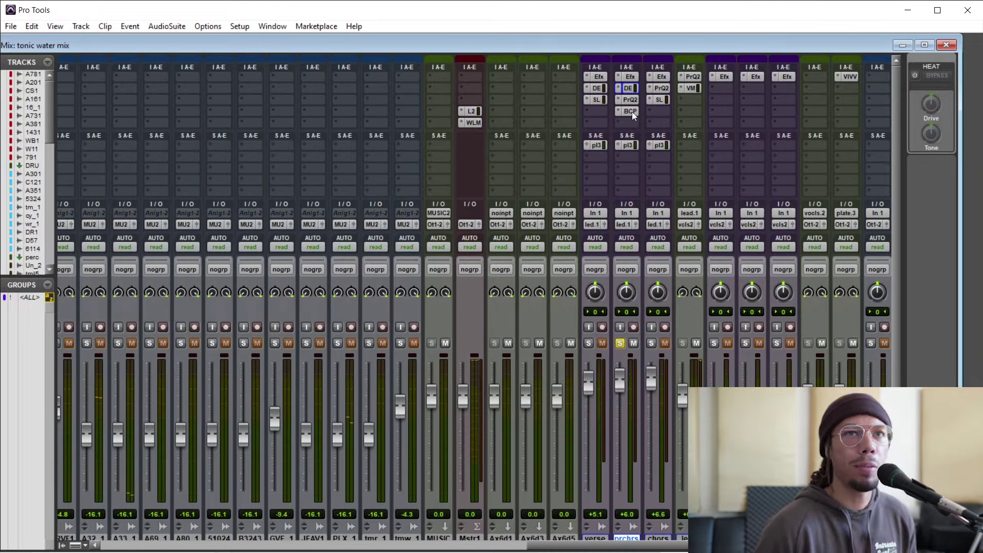
Reopen the Tube-Tech Classic Channel inside the pre chorus track's PatchWork insert and engage its program EQ.
left_click(630, 111)
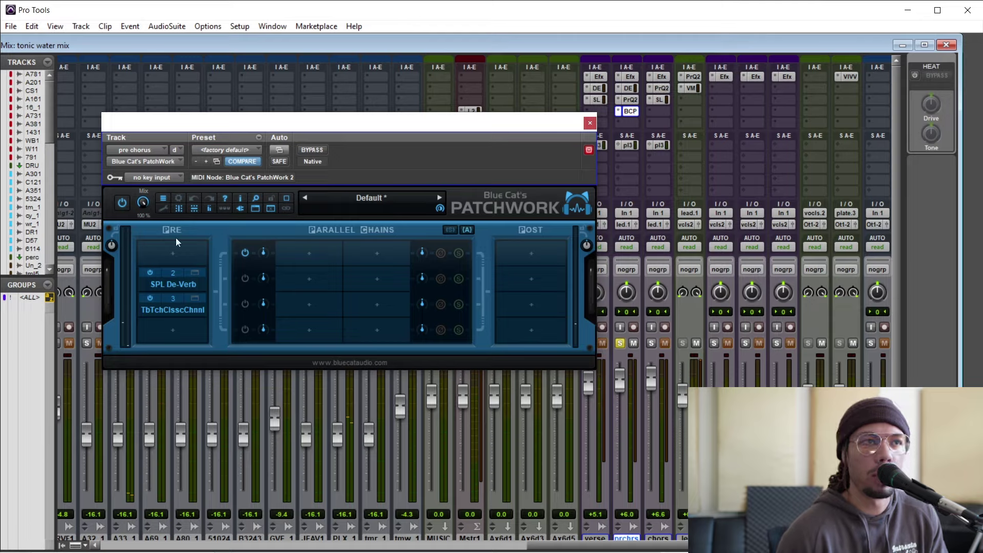
right_click(183, 312)
left_click(201, 15)
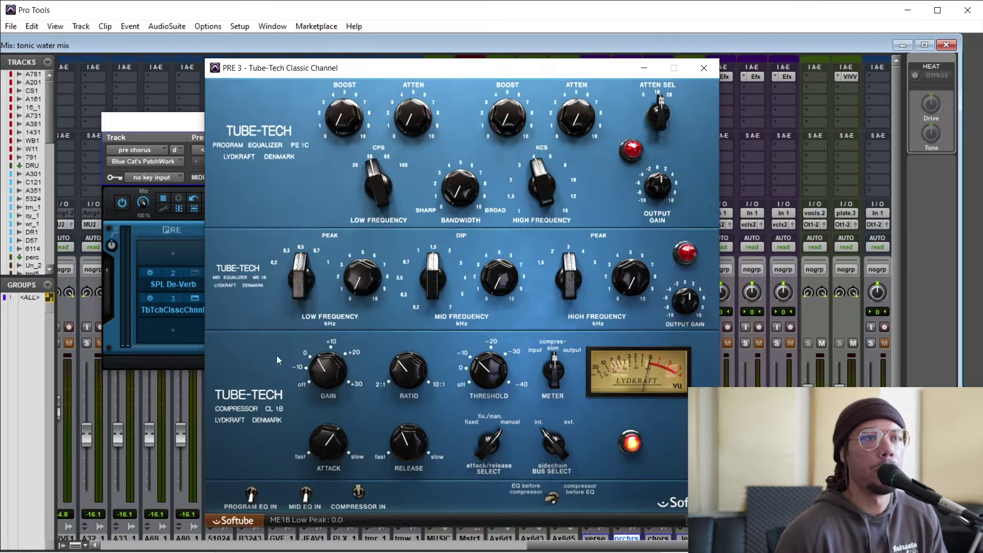
left_click(251, 494)
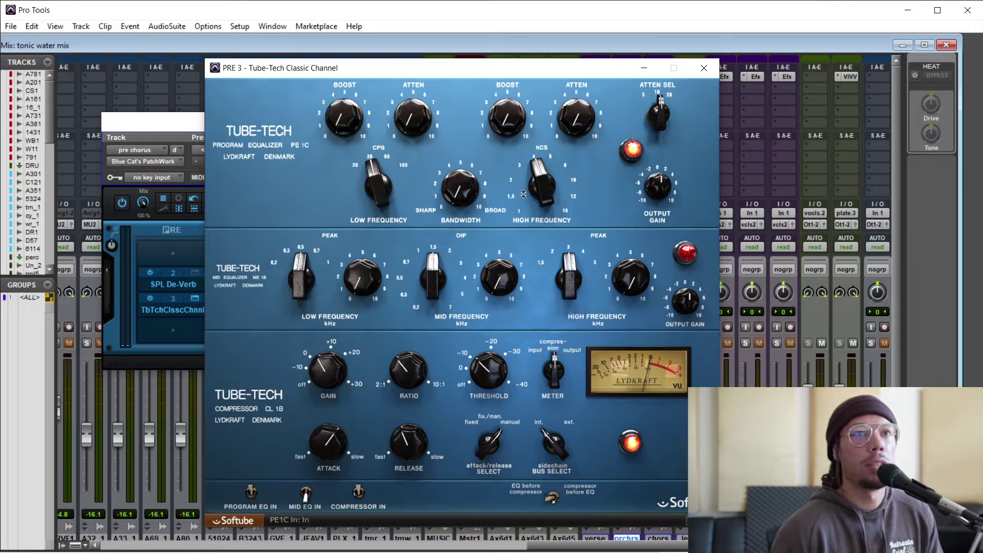
Raise the PE 1C high boost, with bandwidth at about 5 and the high frequency at 8 kHz.
left_click_drag(504, 129, 511, 112)
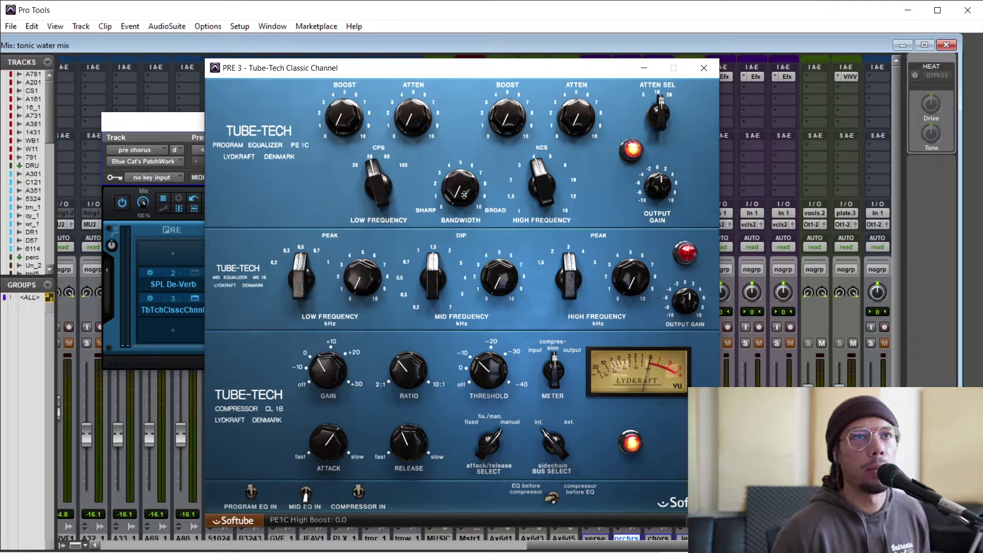
left_click_drag(464, 195, 472, 143)
left_click_drag(535, 184, 536, 189)
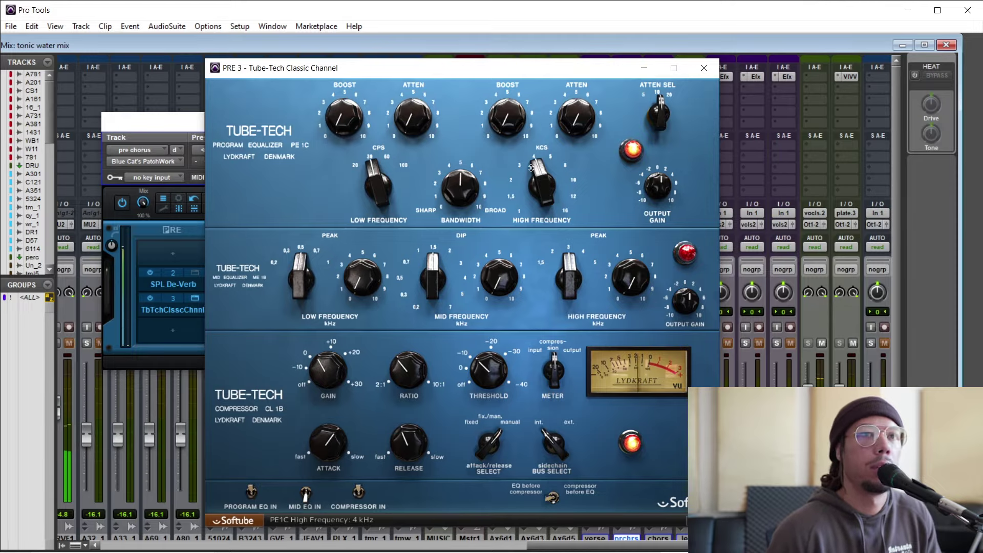
left_click_drag(505, 132, 516, 88)
mouse_move(536, 185)
left_mouse_down()
mouse_move(542, 131)
mouse_move(524, 106)
mouse_move(539, 196)
left_mouse_up()
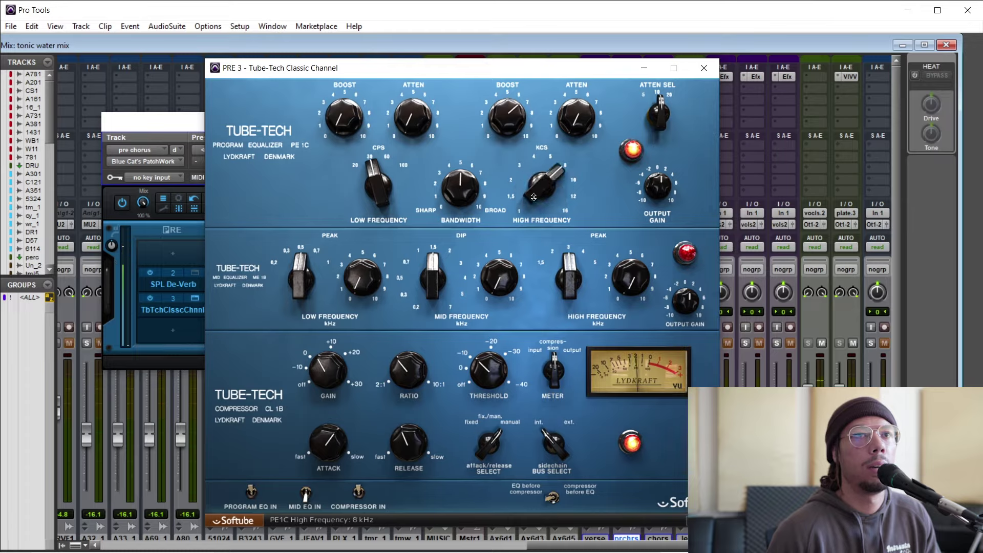
Set the PE 1C high frequency to 10 kHz and raise its high boost from zero to about 5.2.
mouse_move(535, 199)
left_mouse_down()
mouse_move(535, 207)
mouse_move(537, 185)
left_mouse_up()
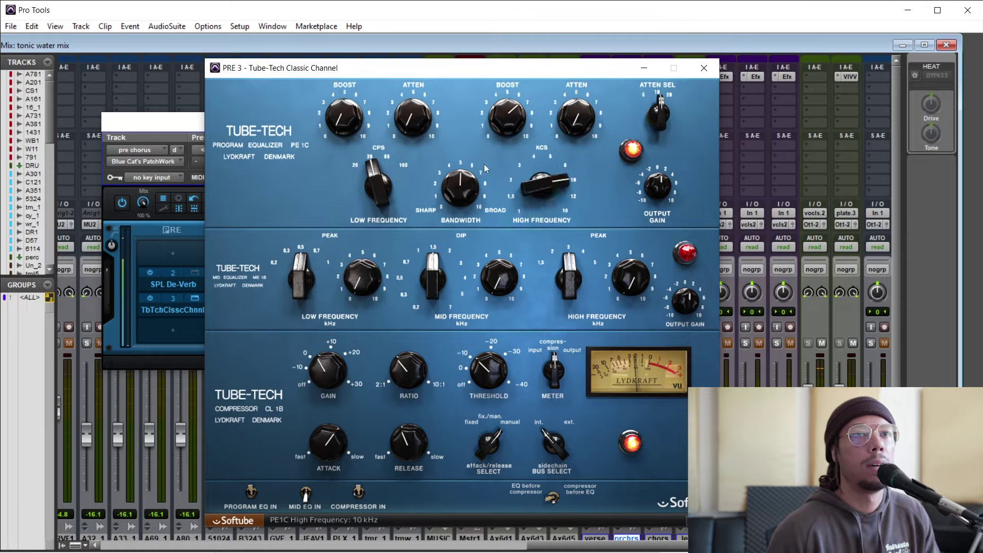
left_click_drag(506, 117, 516, 204)
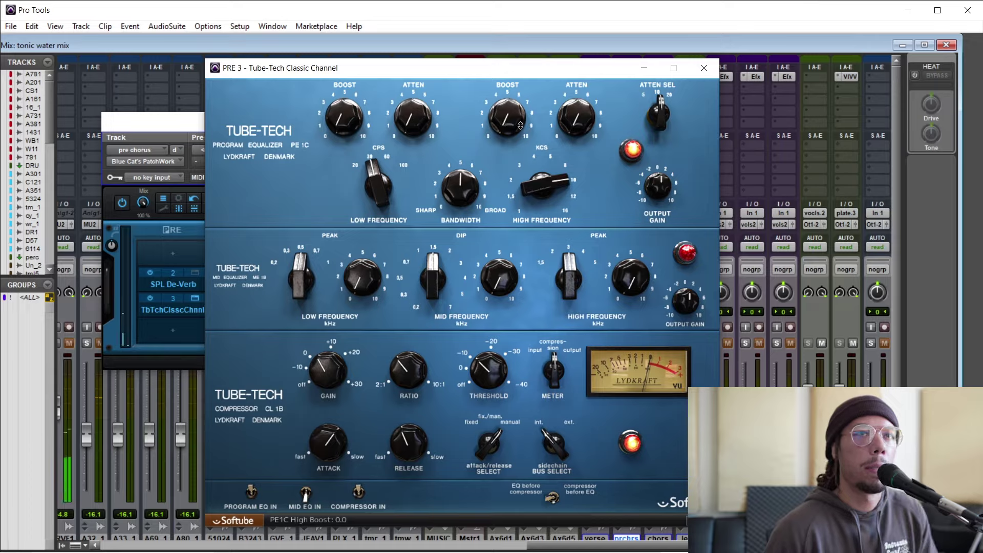
scroll(511, 129, "up", 4)
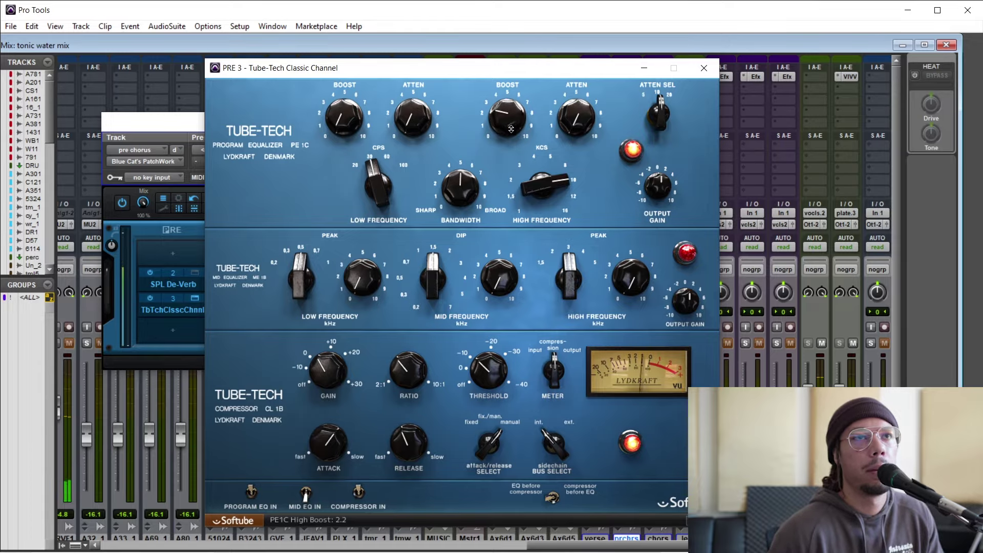
left_click_drag(510, 129, 519, 105)
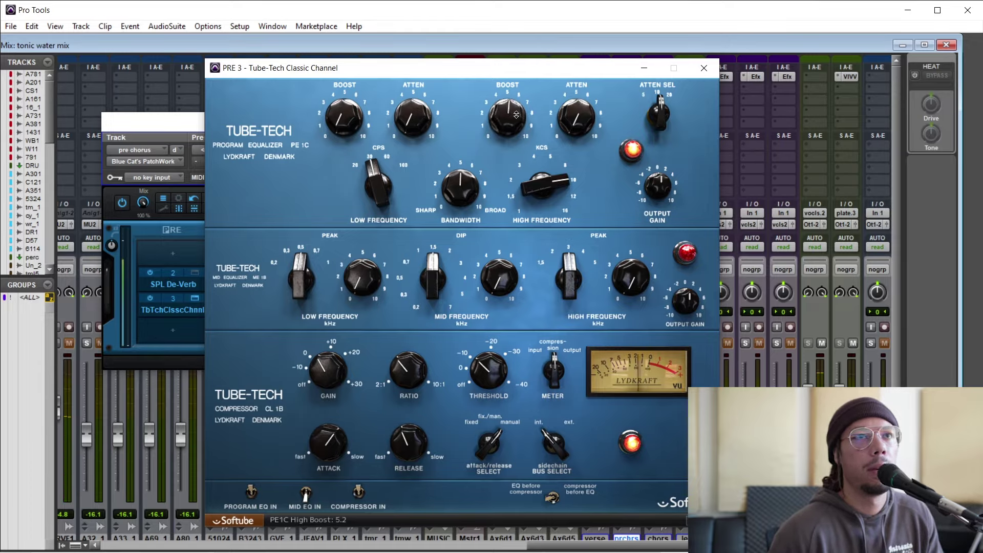
Set the PE 1C high attenuation to about 2 and nudge the high boost to 5.4, comparing with the program EQ bypassed.
scroll(576, 116, "up", 8)
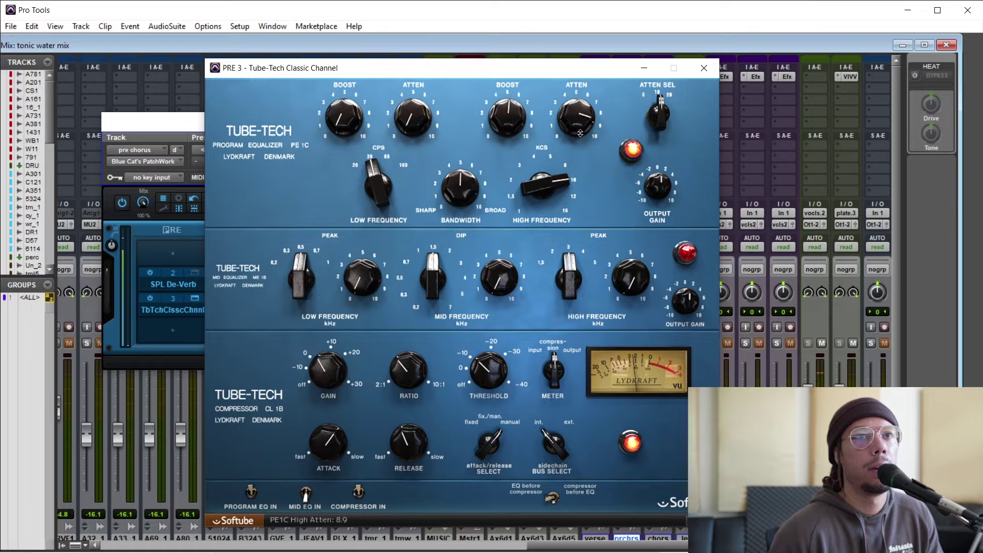
left_click_drag(578, 118, 576, 140)
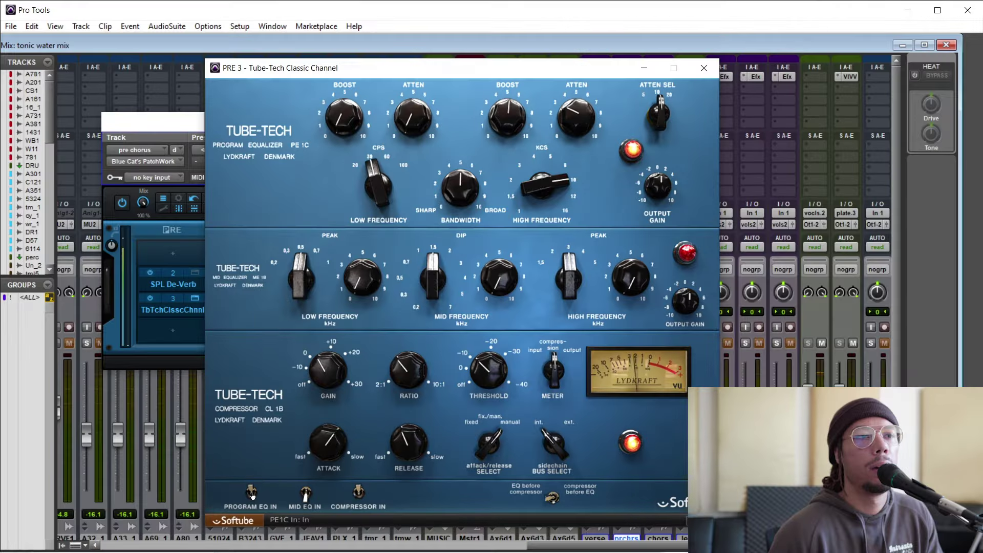
left_click_drag(499, 129, 501, 125)
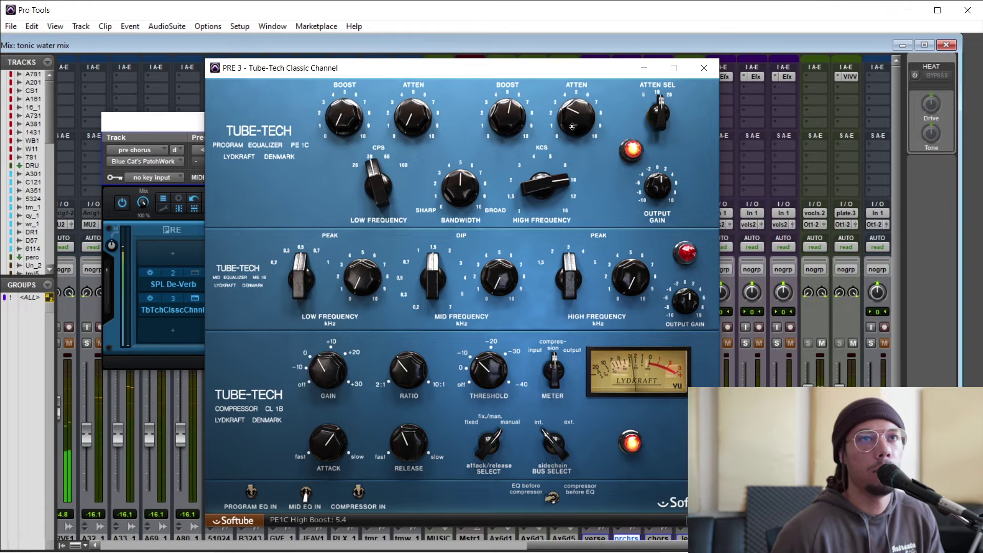
left_click_drag(572, 126, 576, 128)
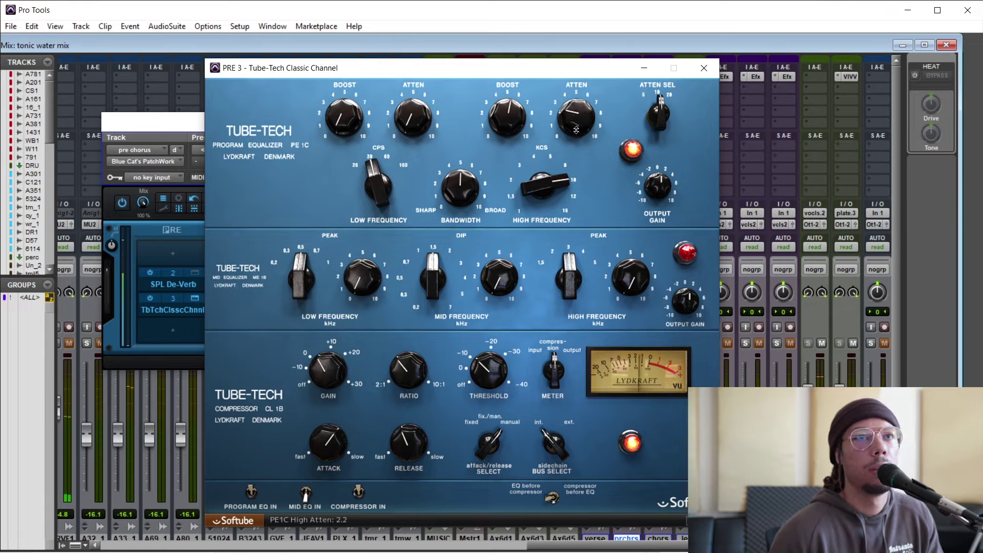
left_click(251, 492)
left_click(255, 495)
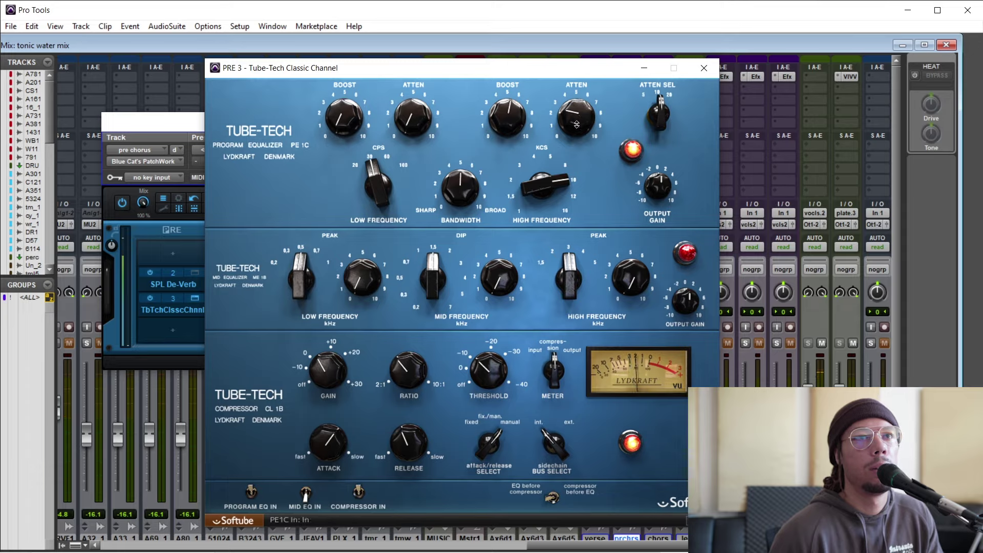
left_click_drag(576, 125, 576, 126)
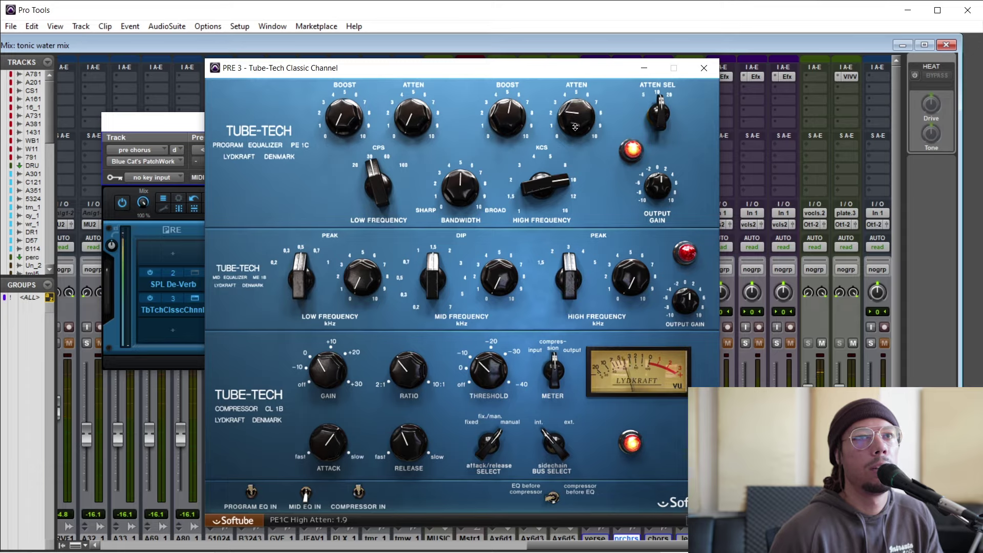
Broaden the PE 1C high bandwidth to about 6.9, comparing the vocal with the program EQ bypassed.
mouse_move(453, 193)
left_mouse_down()
mouse_move(456, 175)
mouse_move(456, 189)
left_mouse_up()
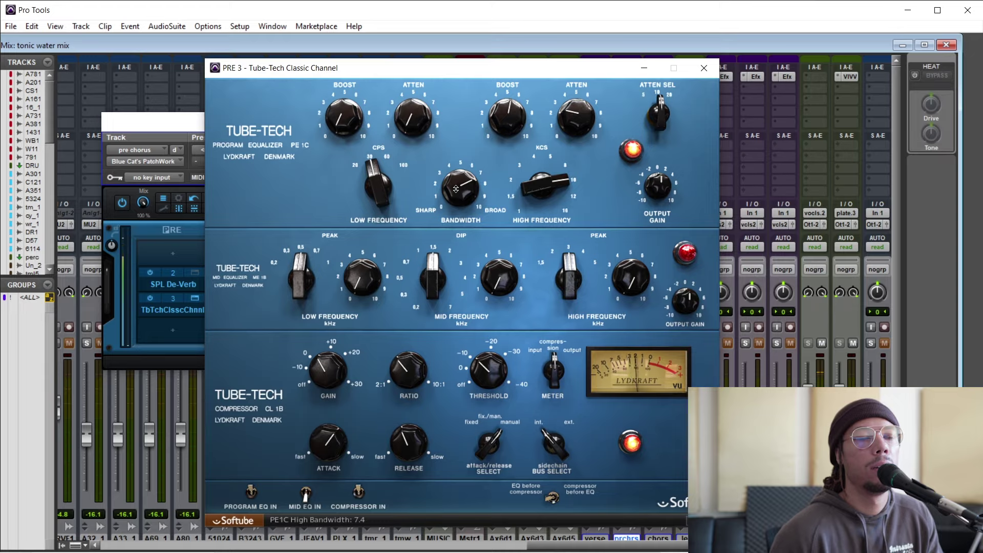
left_click(250, 495)
left_click(250, 494)
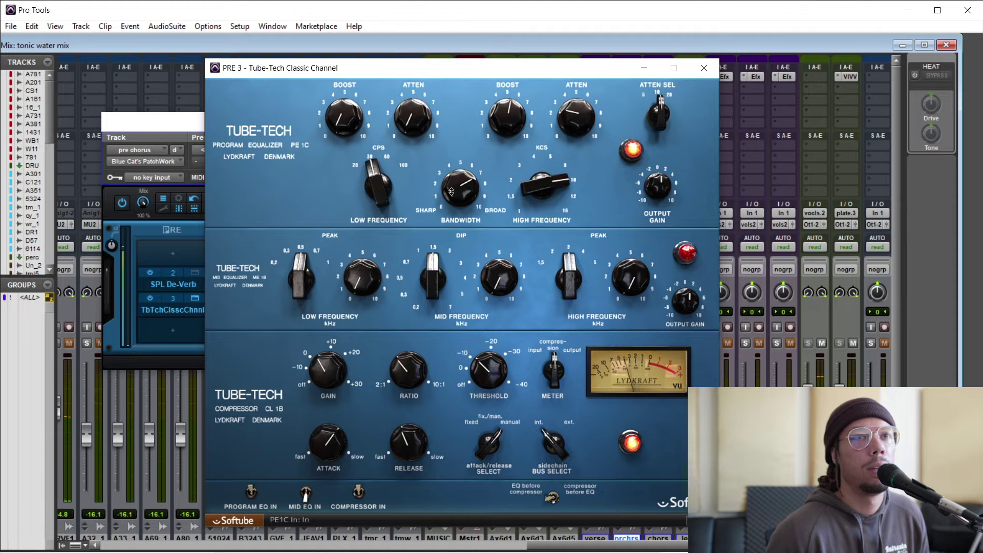
left_click_drag(451, 191, 450, 193)
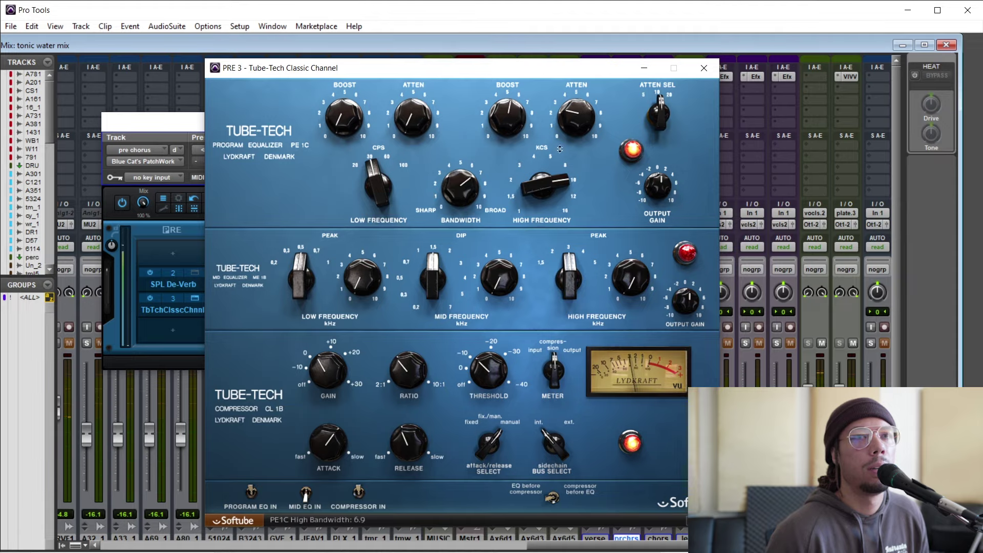
Close the Classic Channel and PatchWork windows and unsolo the pre chorus track to hear it in the full mix.
left_click(704, 68)
left_click(586, 120)
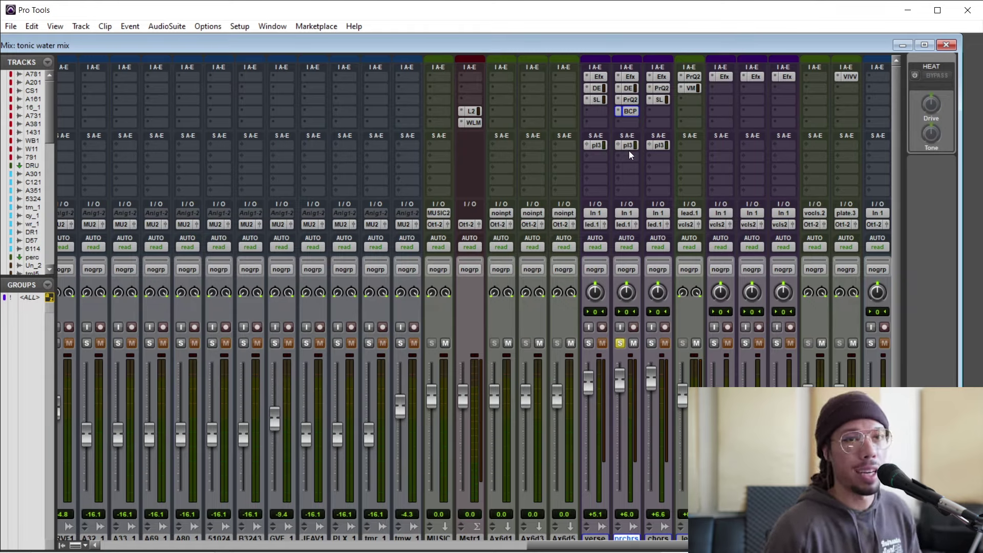
left_click(619, 342)
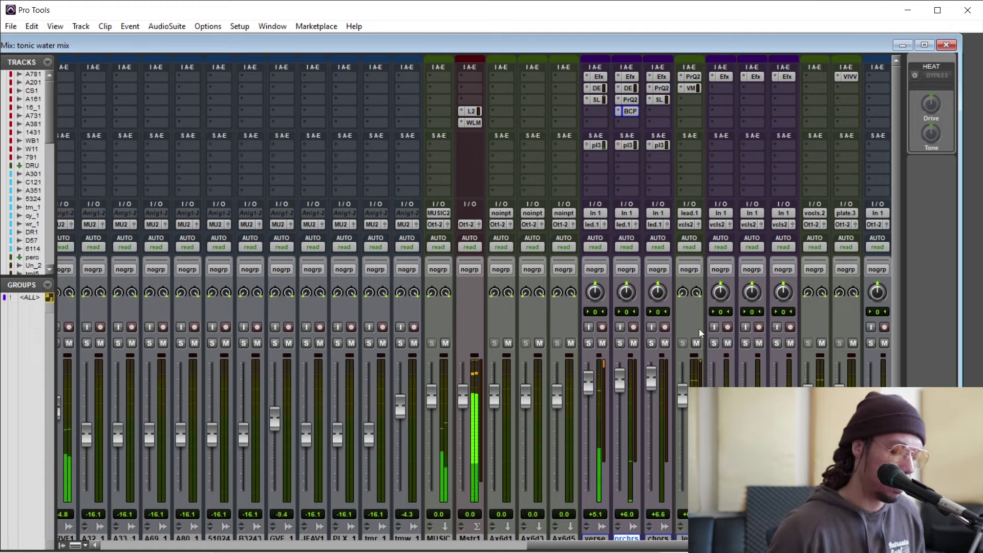
Open the pre chorus track's Dyn3 De-Esser and lower its frequency to about 10.7 kHz.
left_click(629, 89)
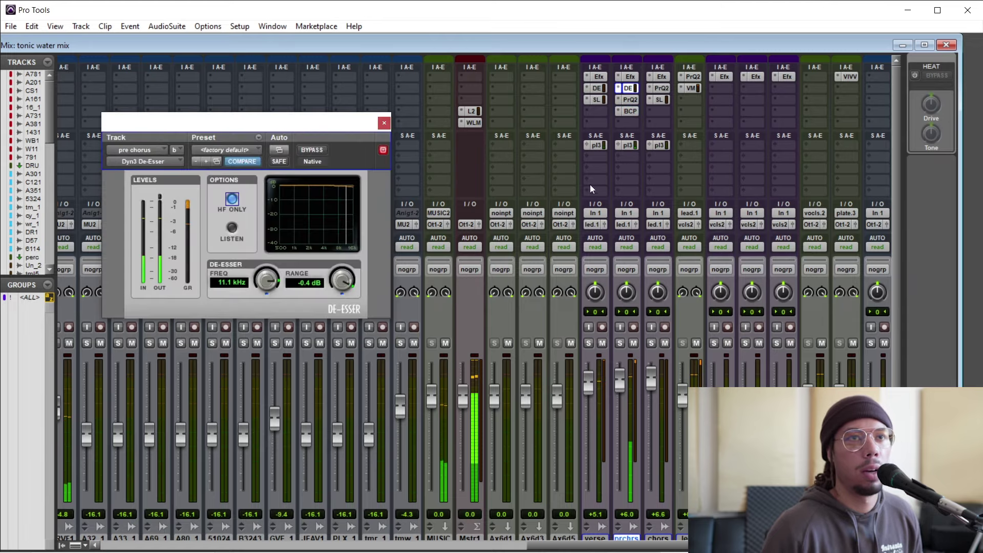
left_click(307, 283)
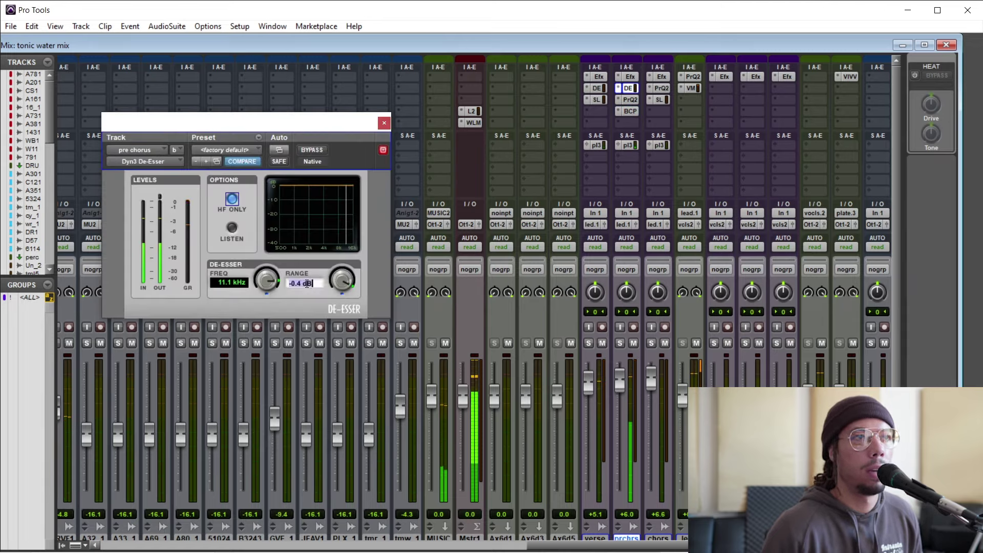
left_click_drag(259, 282, 263, 287)
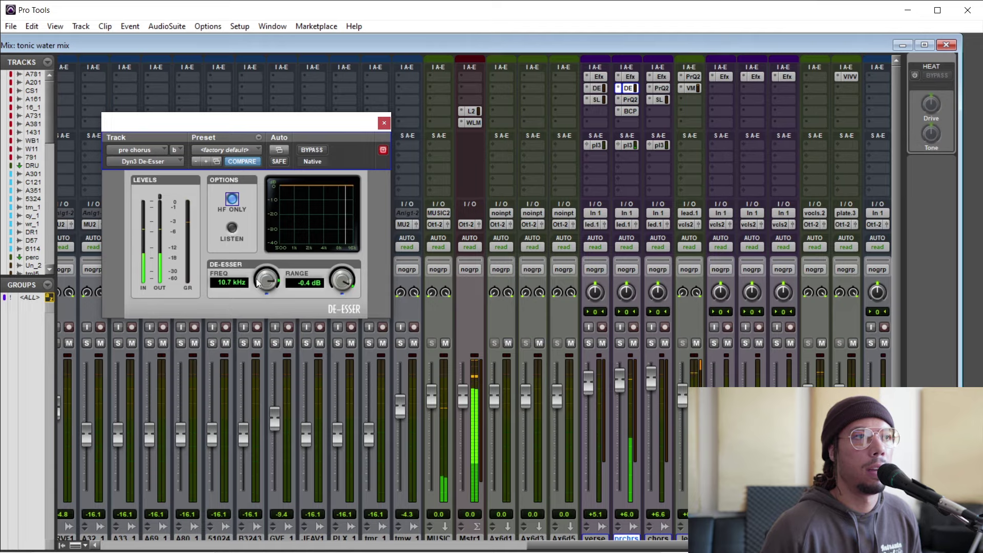
Set the de-esser's range to -0.6 dB and lower its frequency to about 10.4 kHz.
left_click(306, 283)
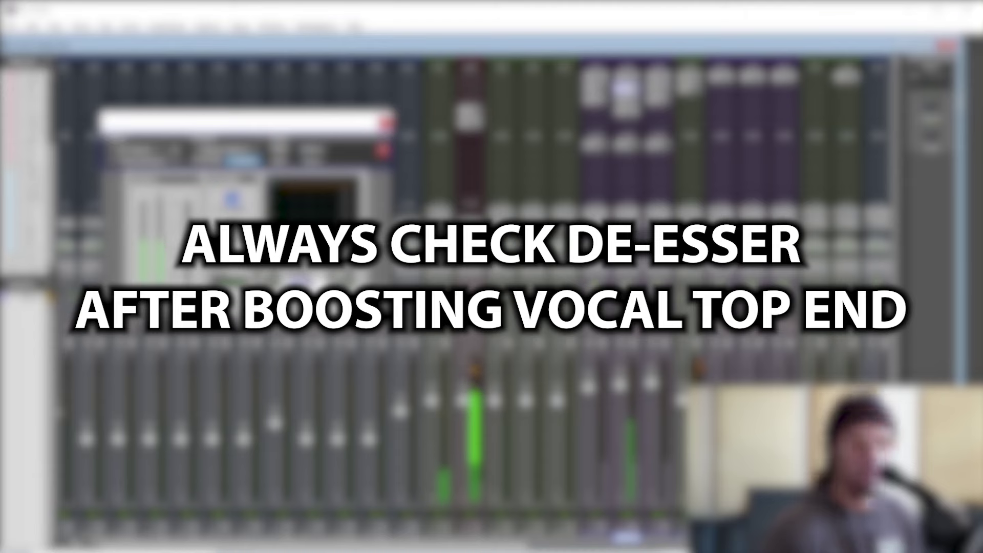
type("-0.")
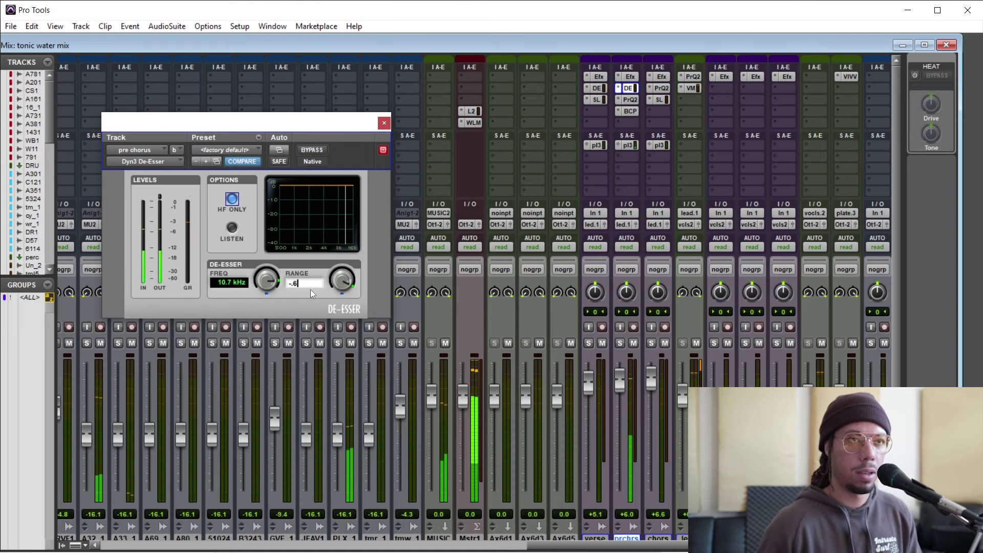
type("6")
key("Return")
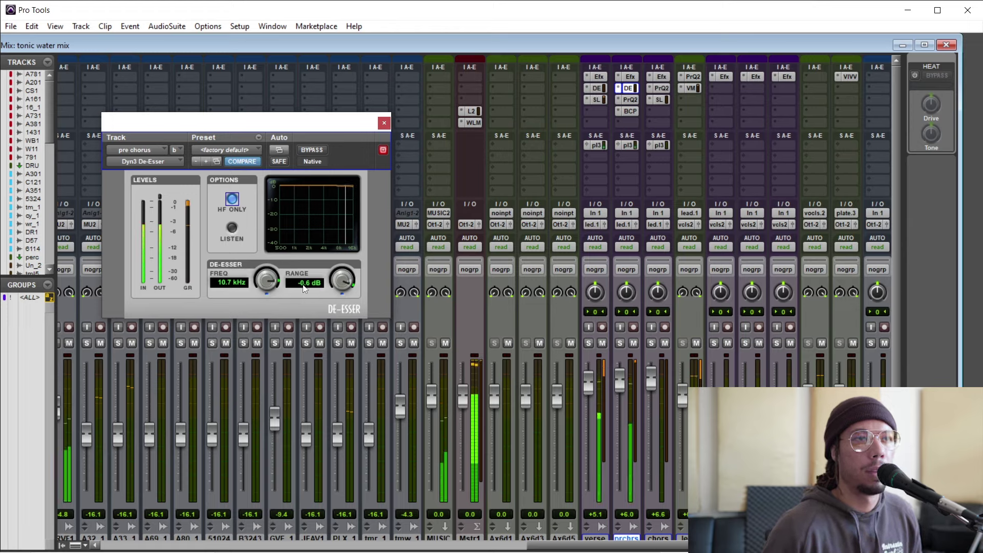
left_click_drag(257, 277, 260, 288)
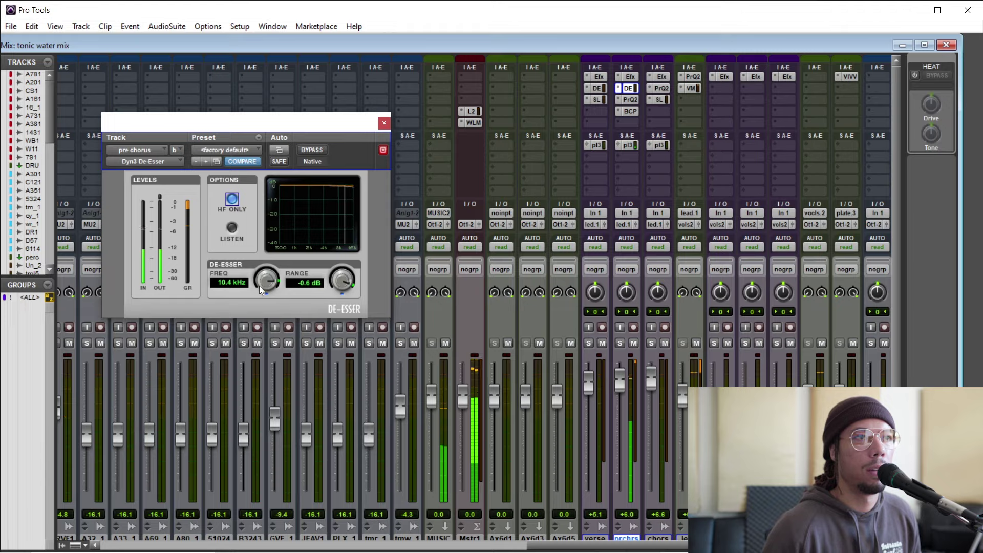
left_click_drag(259, 286, 259, 284)
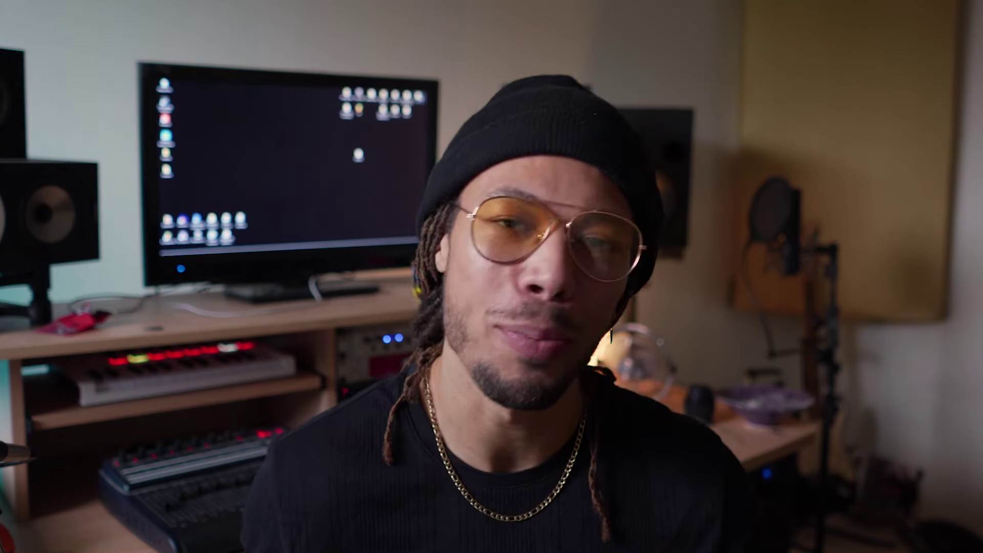